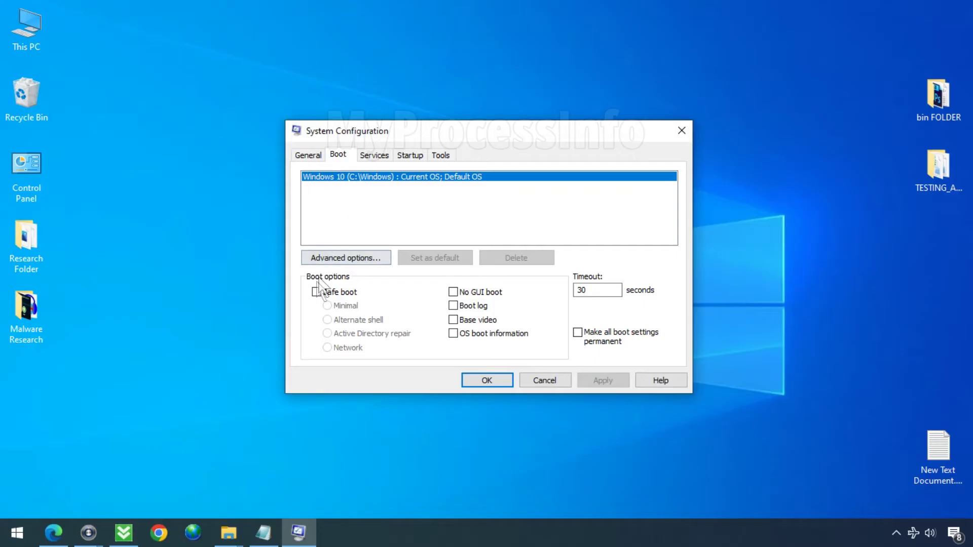
Enable minimal Safe boot for the default Windows 10 entry, apply the setting and restart the computer.
click(316, 293)
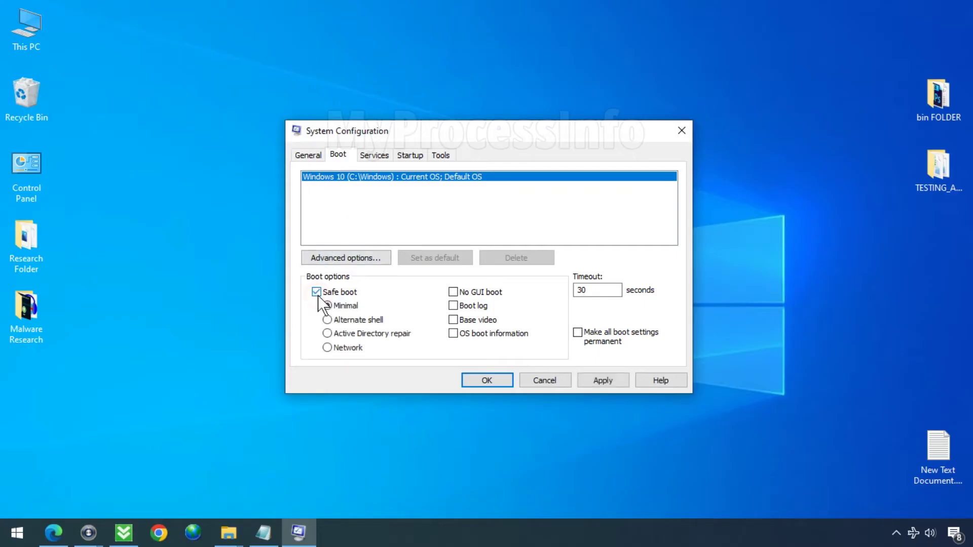
click(602, 381)
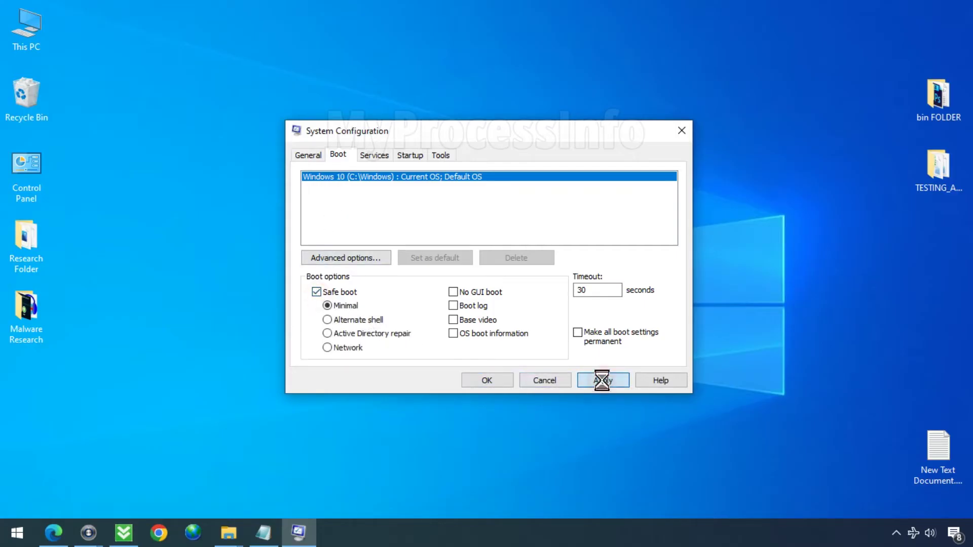
click(494, 380)
click(439, 291)
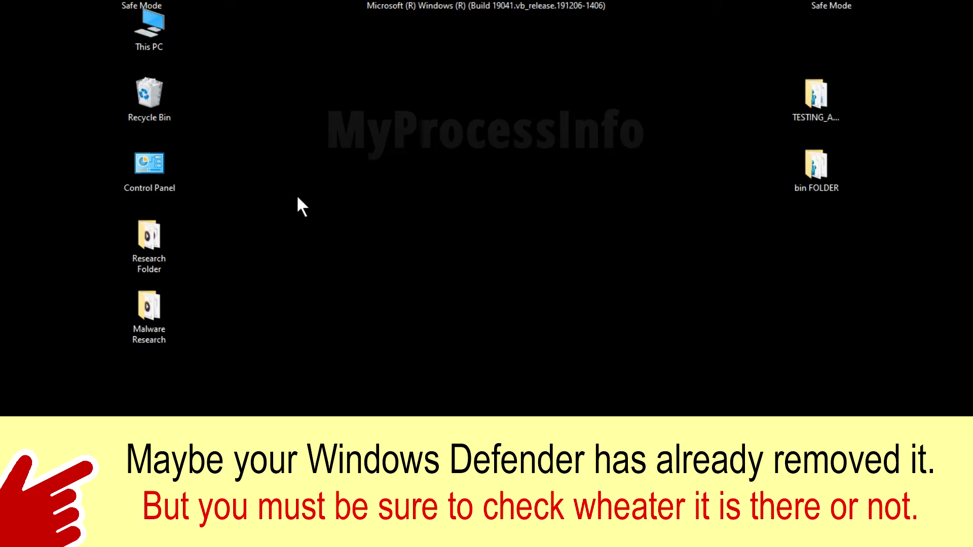
Open the 123 user folder under Users on Local Disk (C:) in a maximized window.
double_click(154, 26)
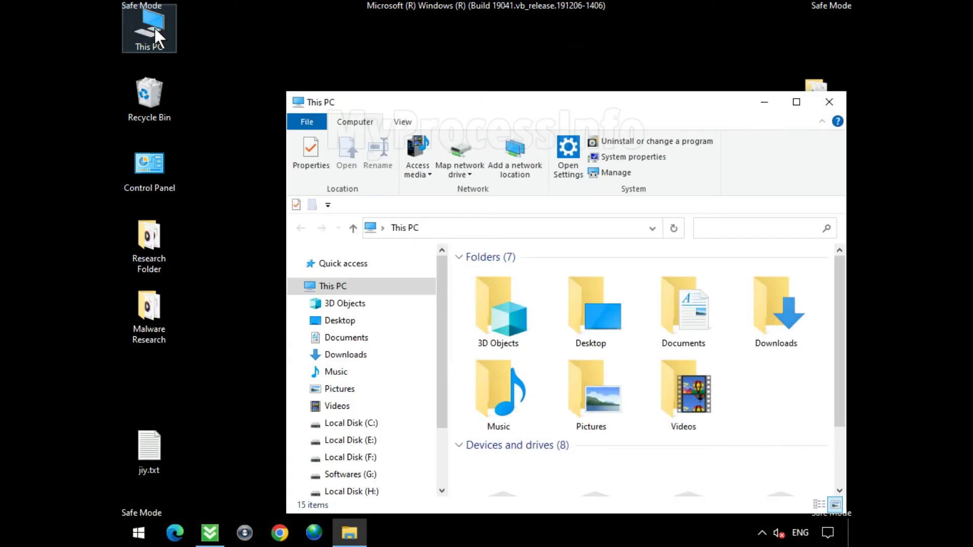
double_click(582, 102)
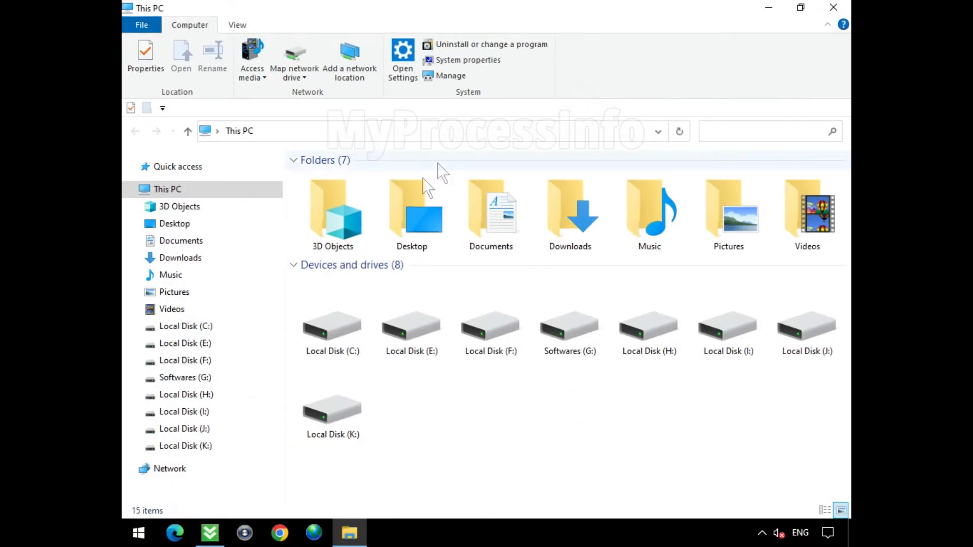
click(361, 339)
double_click(360, 339)
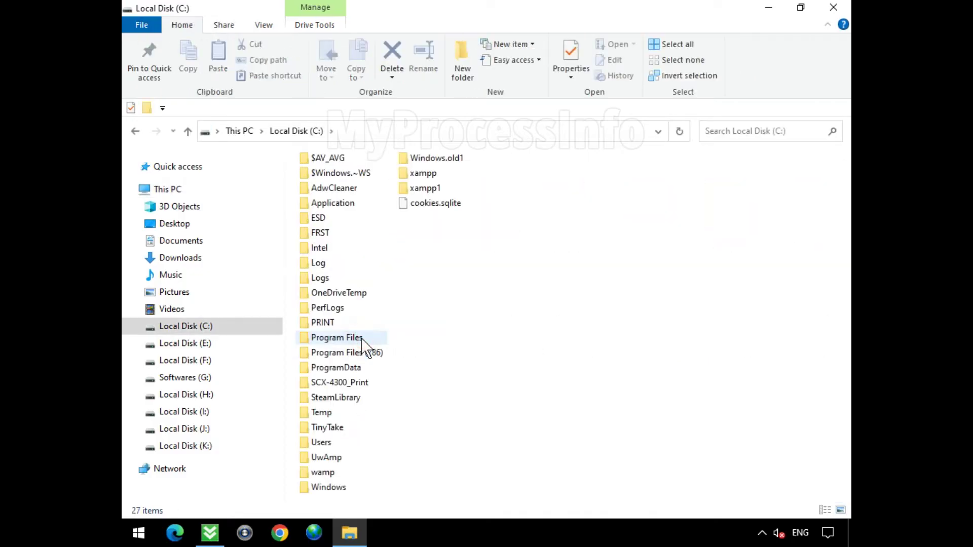
click(373, 443)
double_click(373, 443)
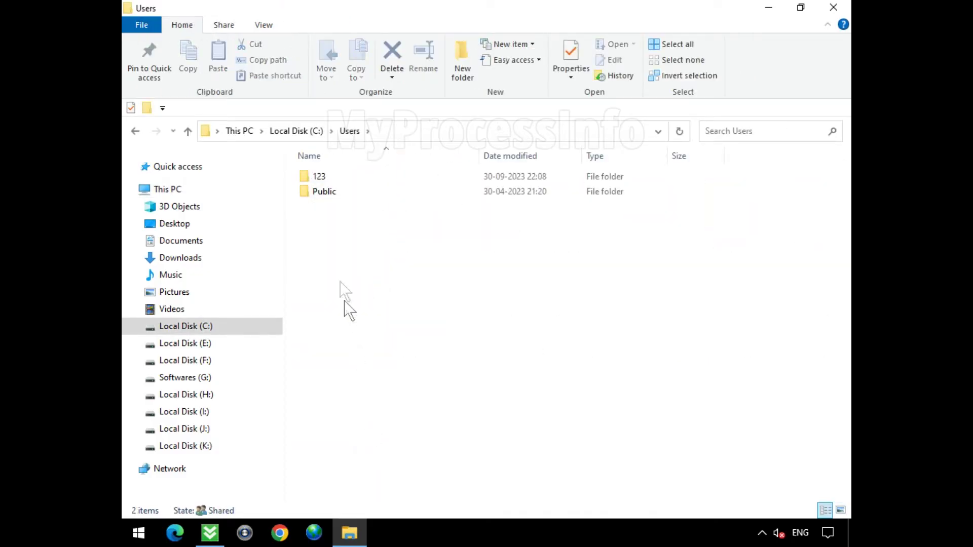
click(317, 175)
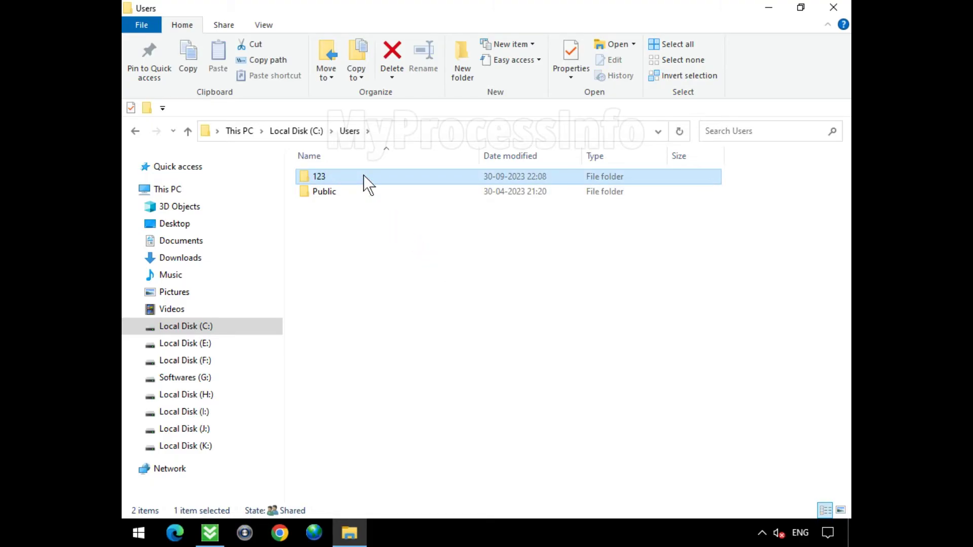
double_click(364, 176)
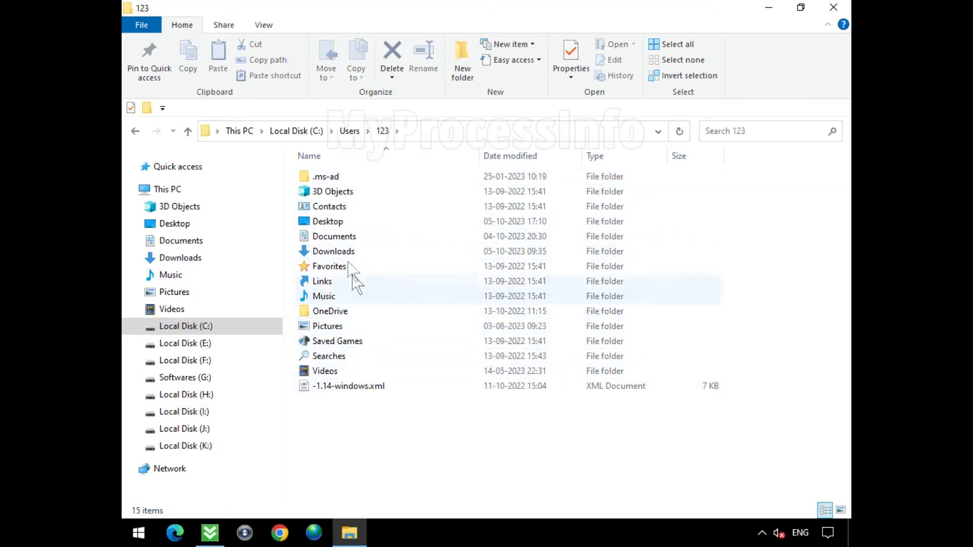
Show hidden items and open the AppData\Local folder of the 123 user folder.
click(274, 26)
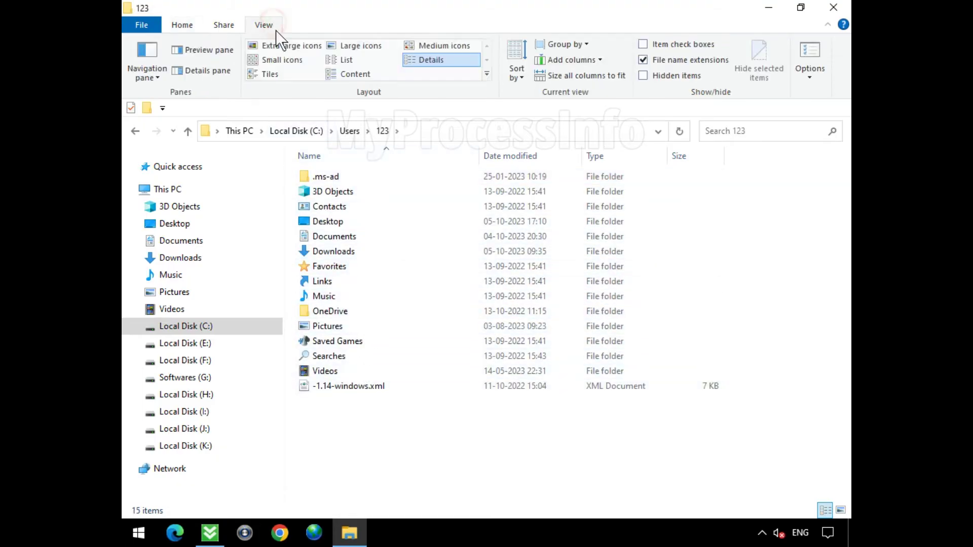
click(693, 79)
click(395, 207)
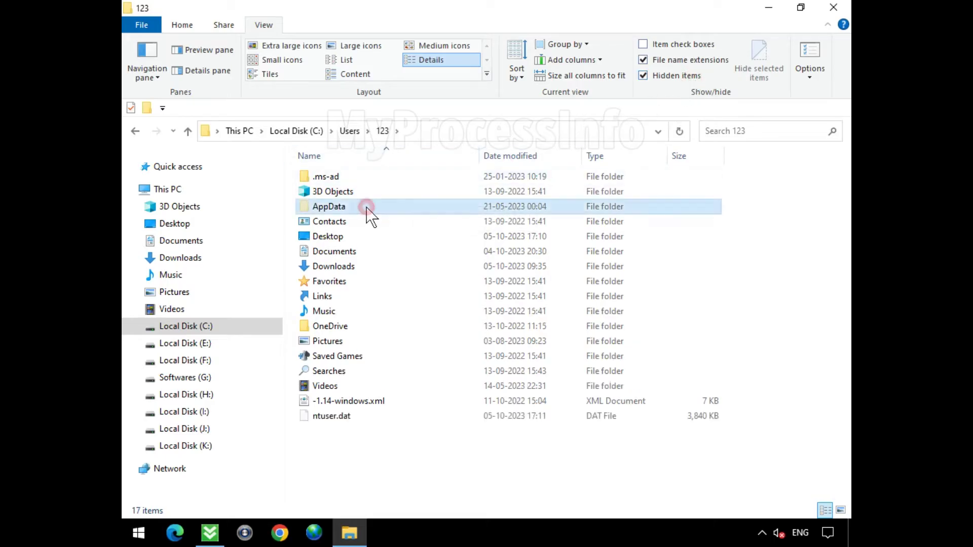
double_click(397, 208)
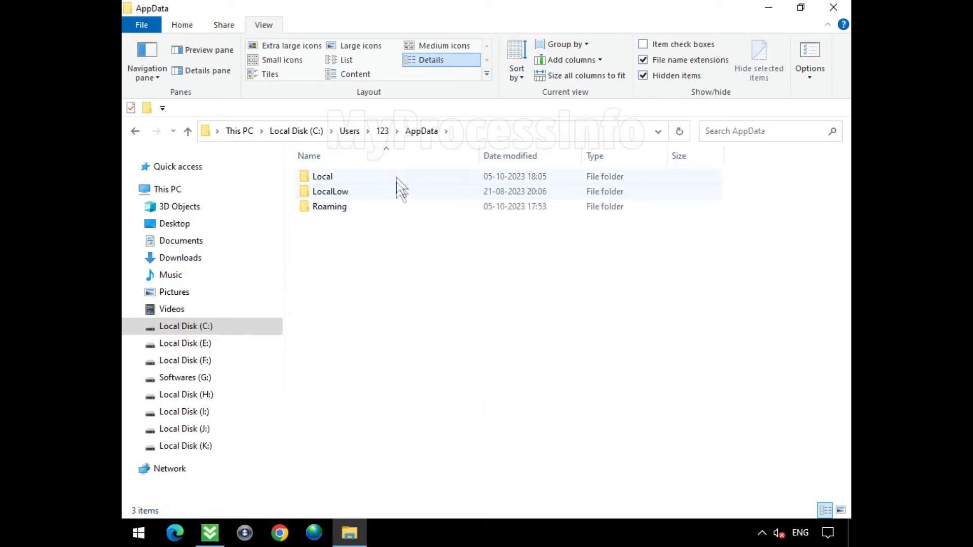
click(398, 182)
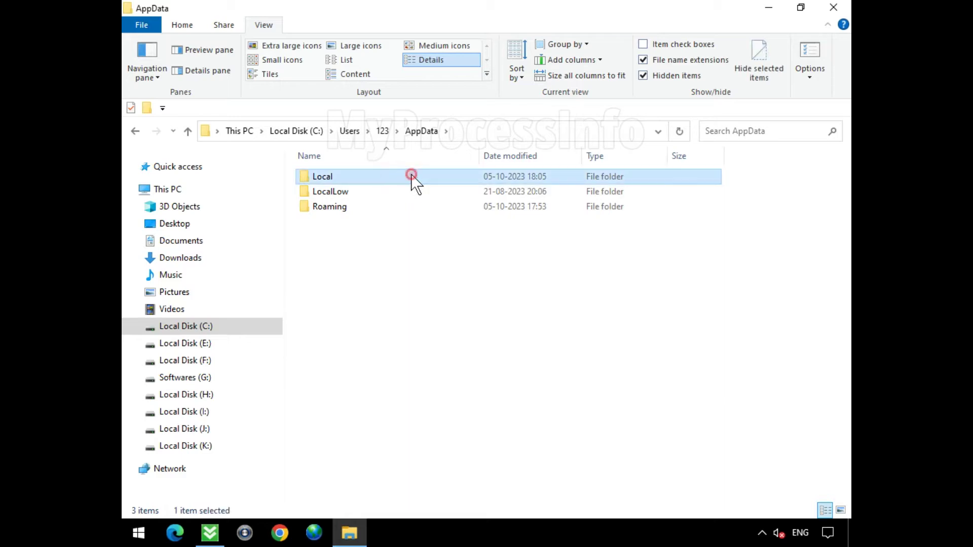
double_click(412, 177)
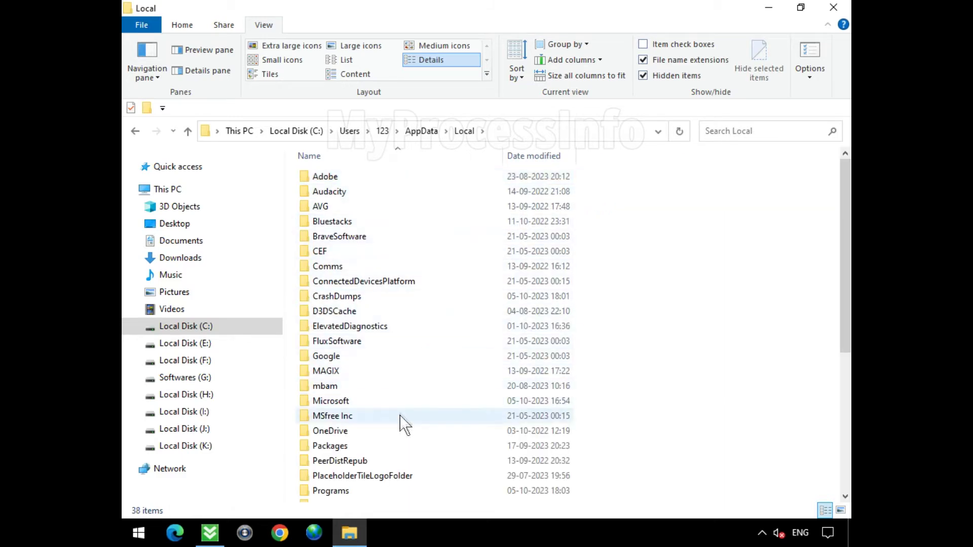
Open the Updates subfolder inside Setup_UpdaterWIN64x in the Local folder.
scroll(400, 436, down, 1)
scroll(399, 385, down, 2)
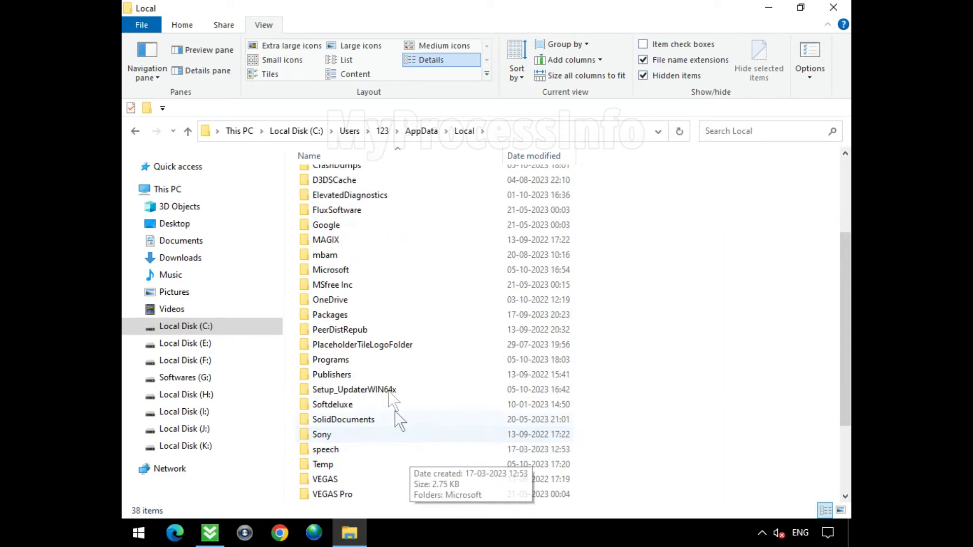
click(437, 394)
double_click(440, 394)
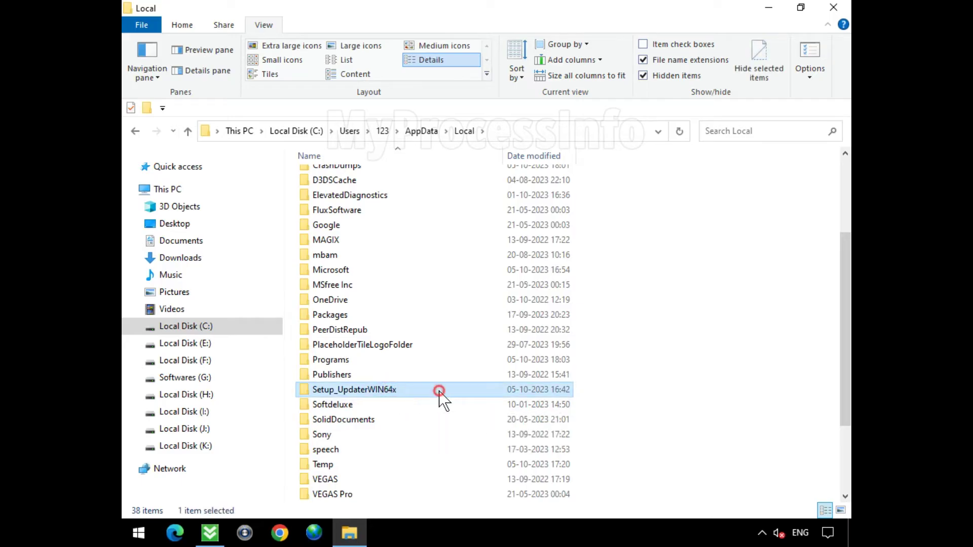
click(328, 177)
double_click(327, 176)
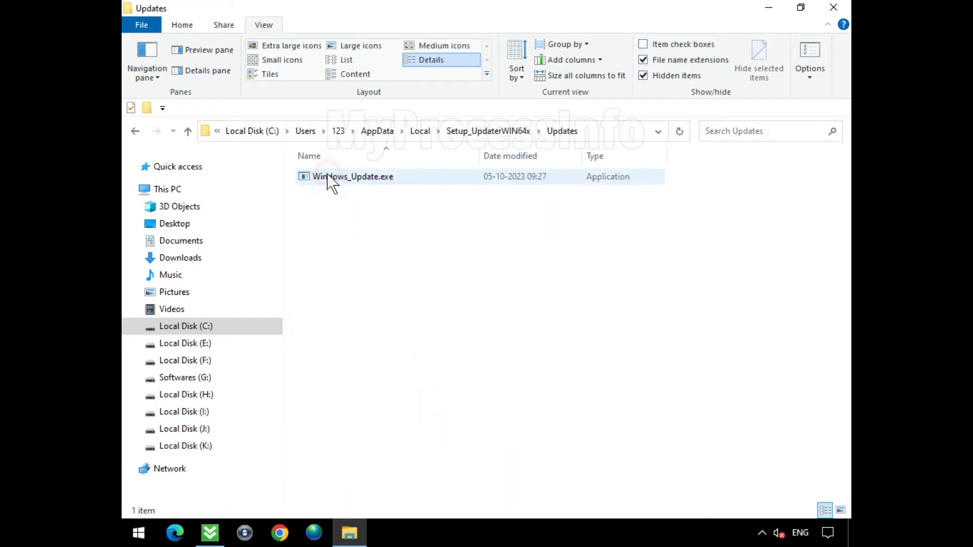
Delete the Windows_Update.exe file from the Updates folder.
click(369, 176)
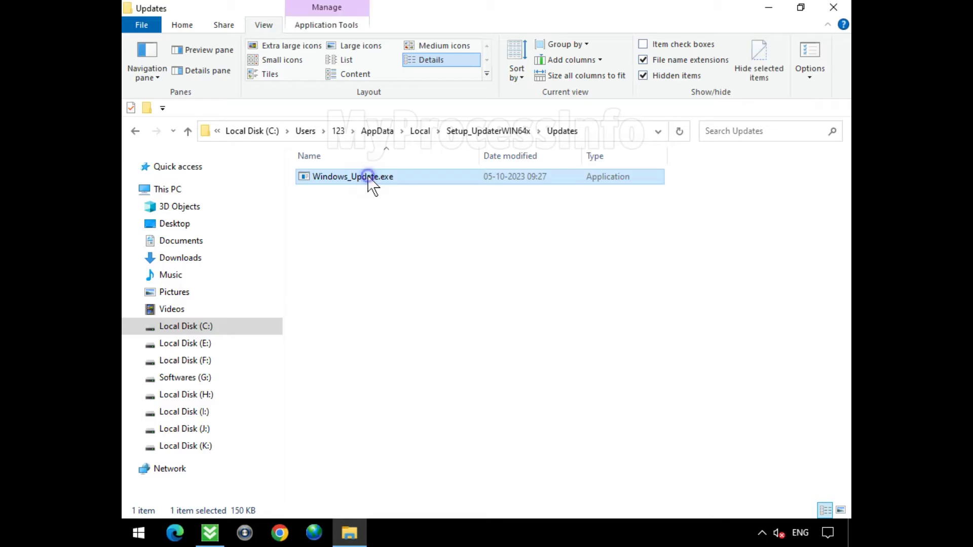
right_click(368, 176)
click(580, 451)
Return to the Local folder, delete the Setup_UpdaterWIN64x folder and close the window.
click(136, 131)
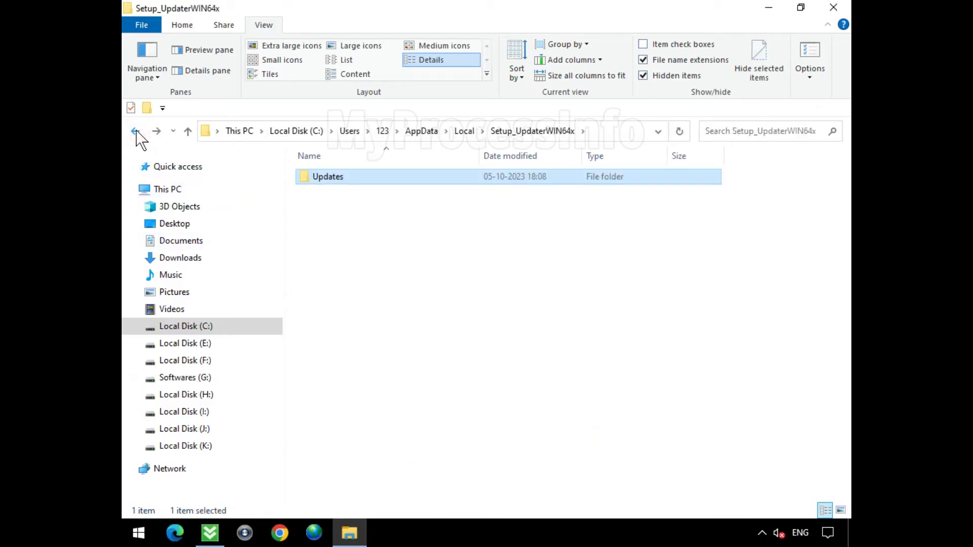
click(135, 132)
right_click(414, 493)
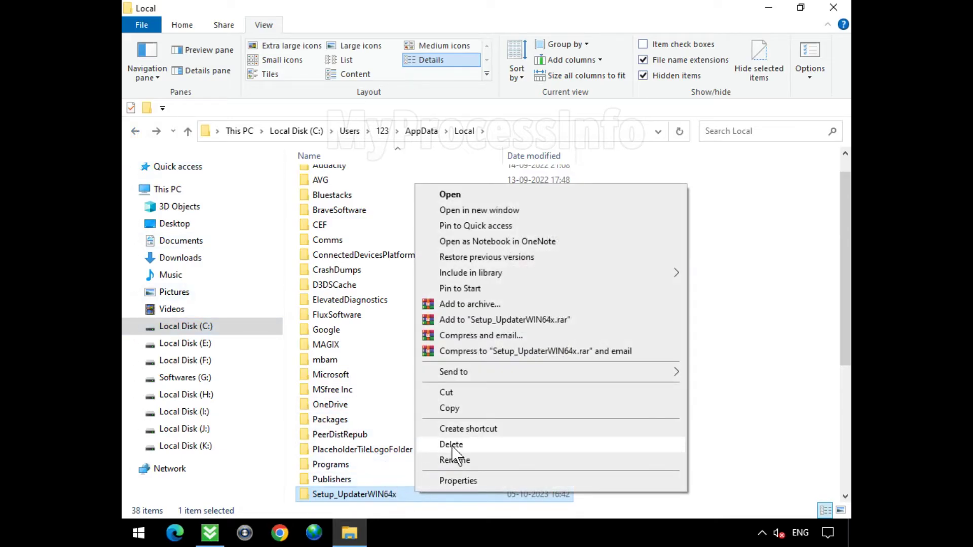
click(451, 444)
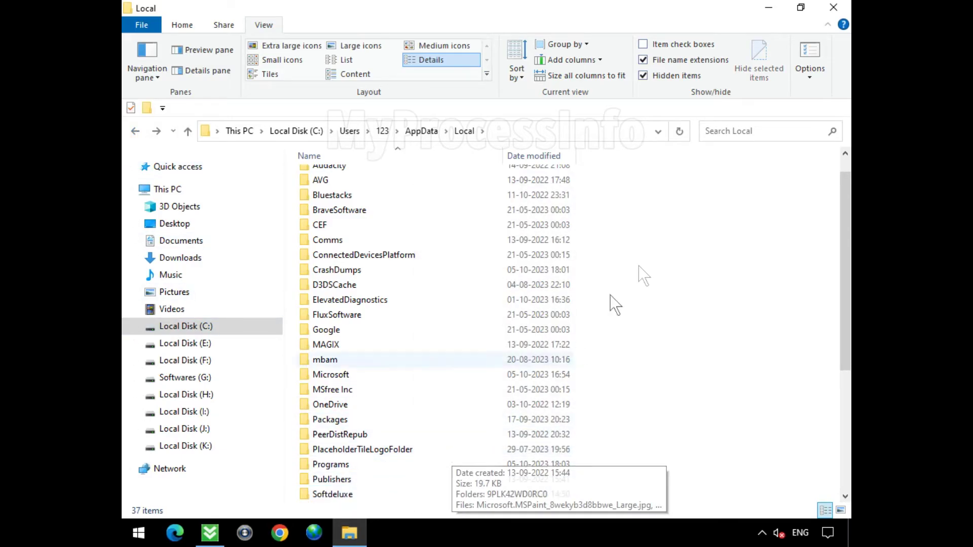
click(833, 7)
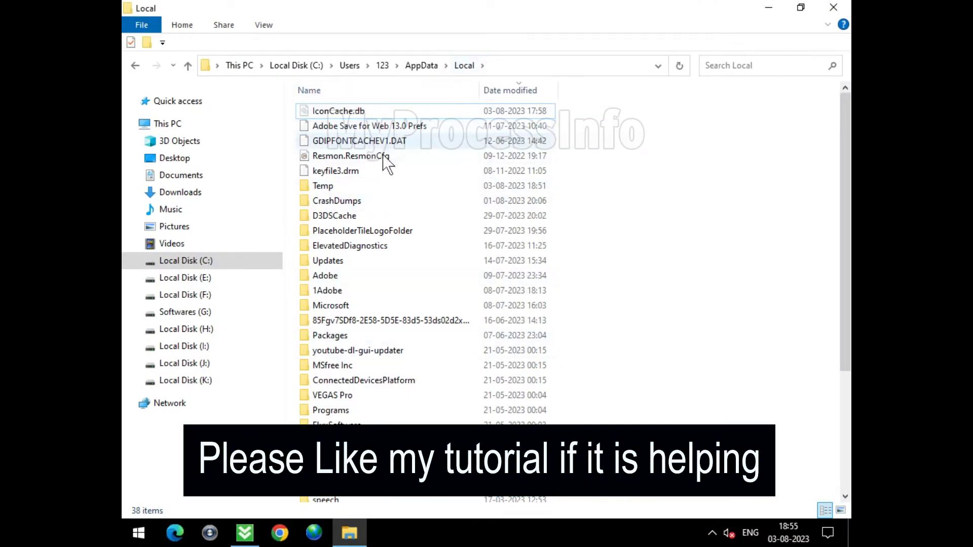
Open the _ls_m5x0 folder inside AppData\Local\Temp and examine its setup.exe file.
click(433, 191)
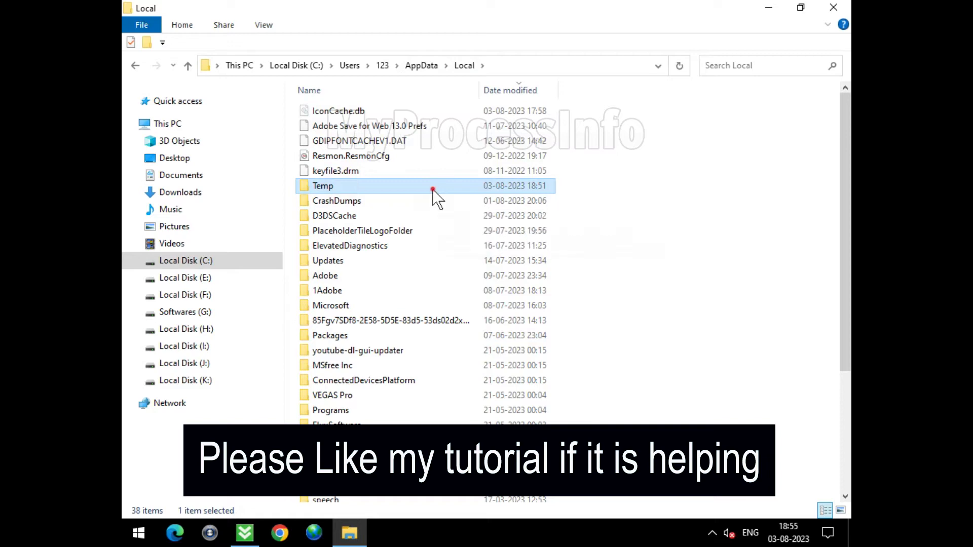
double_click(433, 191)
scroll(451, 252, down, 2)
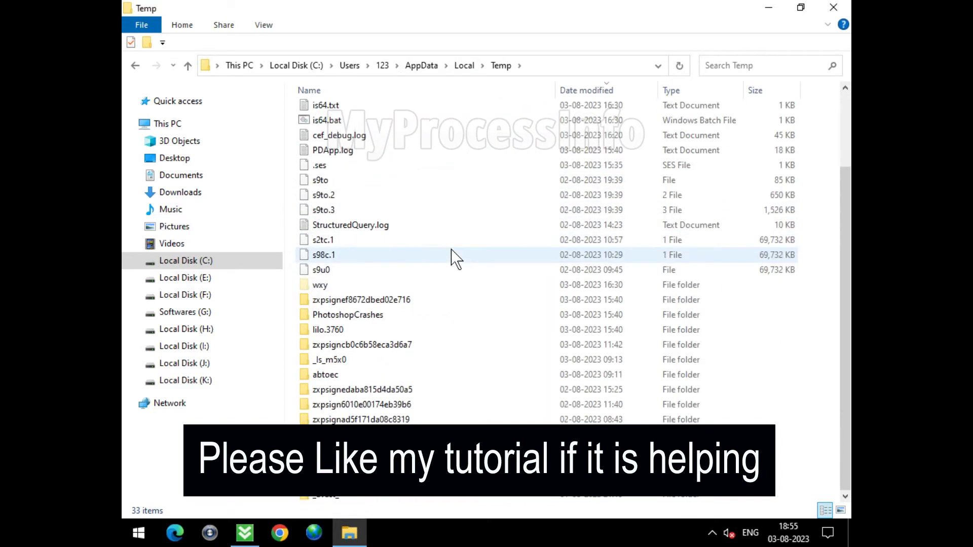
double_click(412, 358)
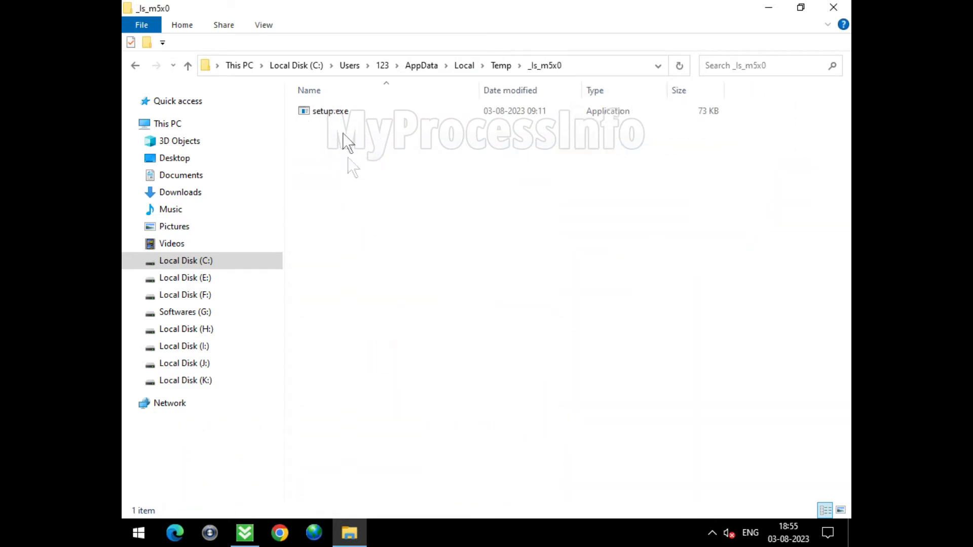
click(349, 112)
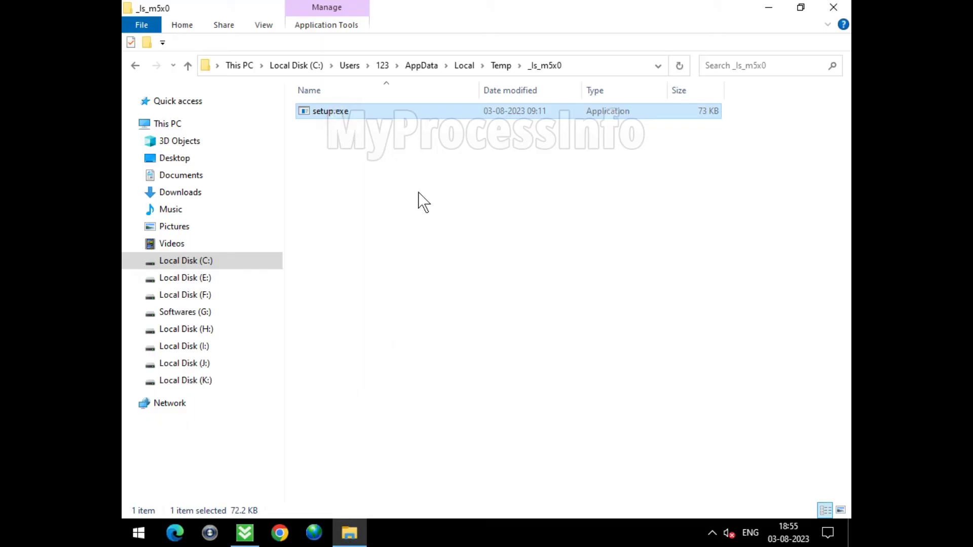
Return to the Temp folder and delete all files and folders in it.
click(501, 66)
click(483, 262)
right_click(482, 262)
click(484, 276)
scroll(634, 365, down, 2)
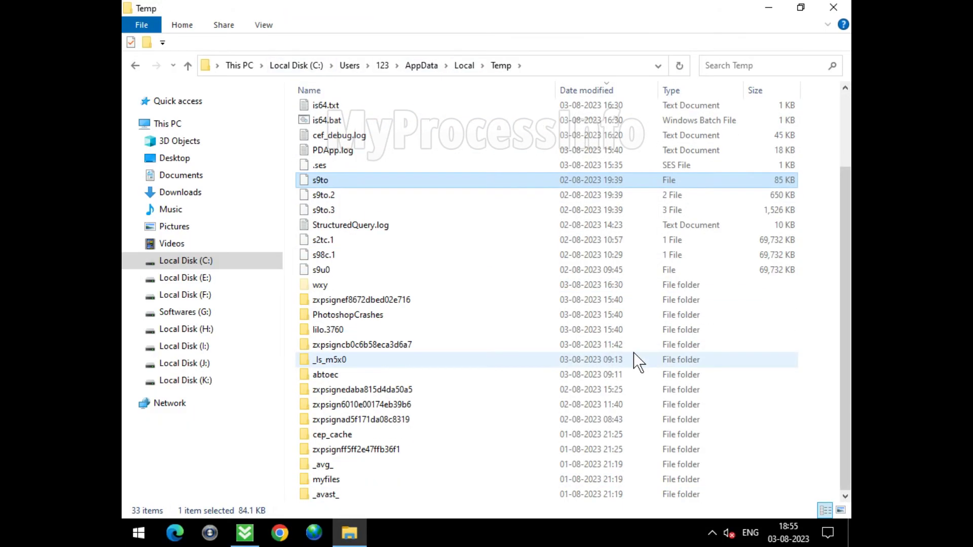
scroll(456, 217, up, 2)
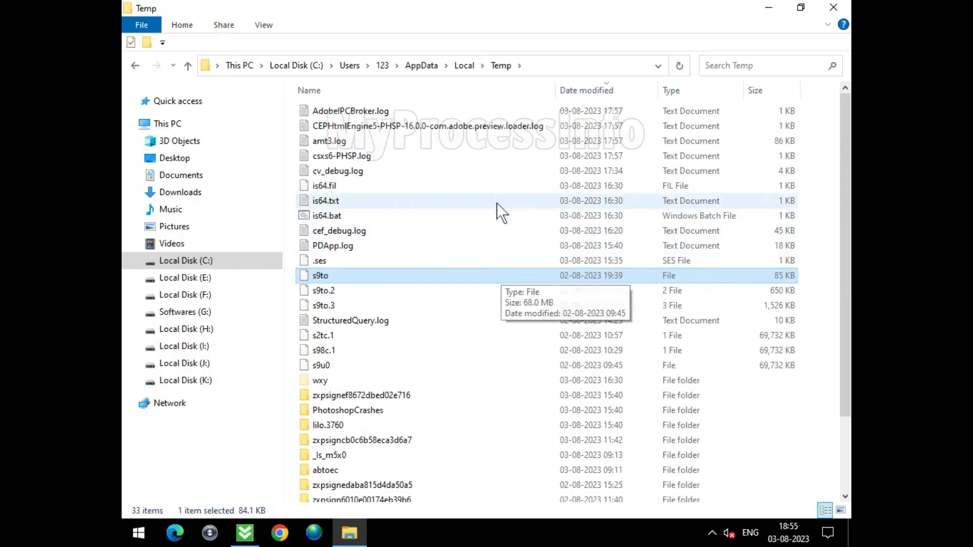
click(497, 202)
key(ctrl+a)
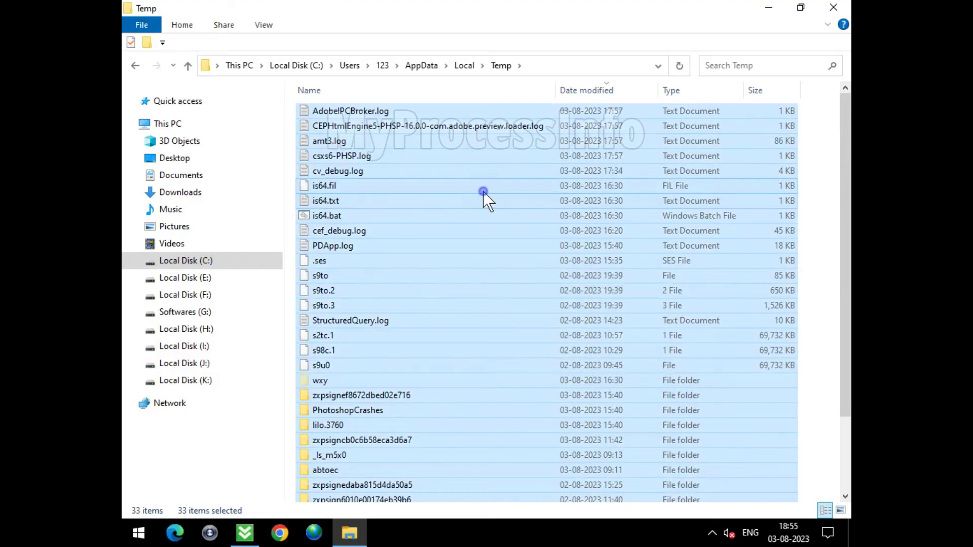
right_click(482, 193)
click(554, 375)
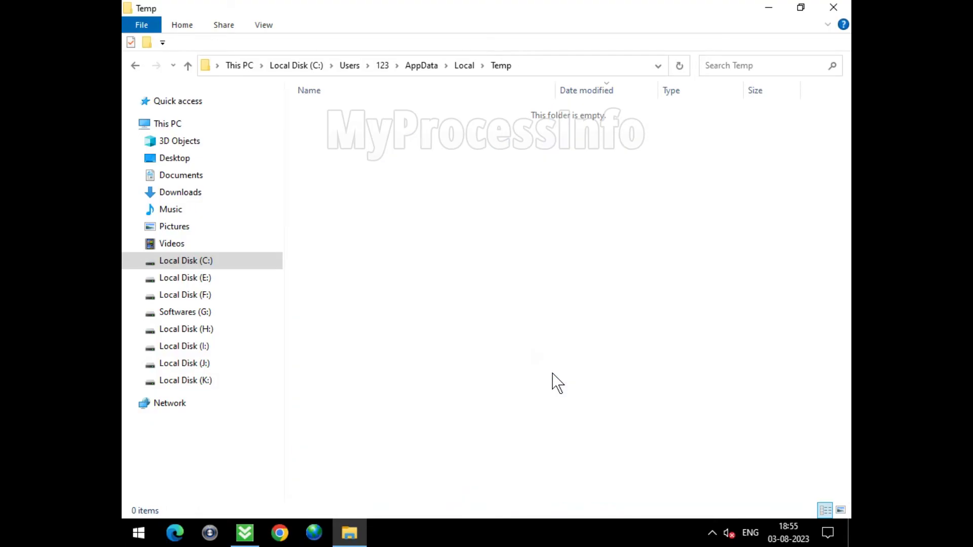
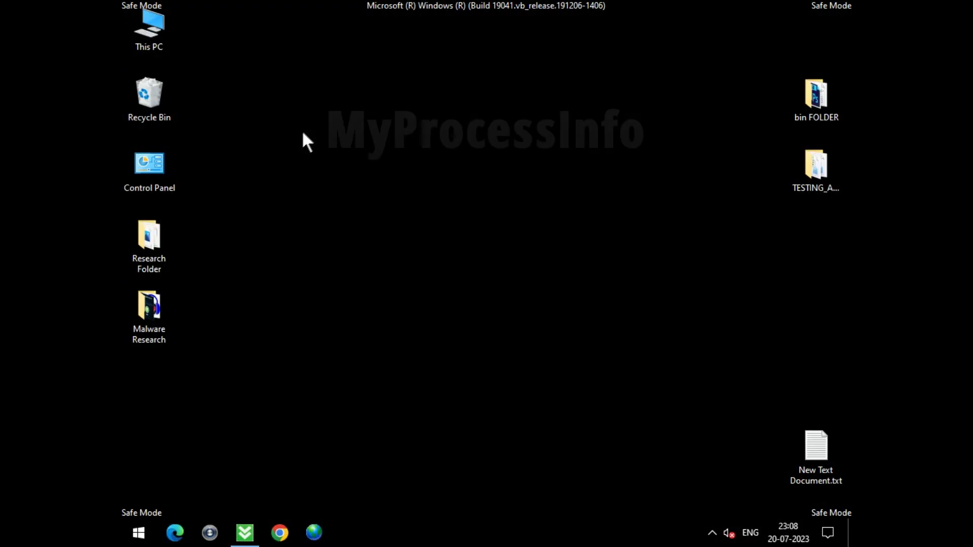
Open the ProgramData folder on Local Disk (C:) from This PC.
double_click(162, 17)
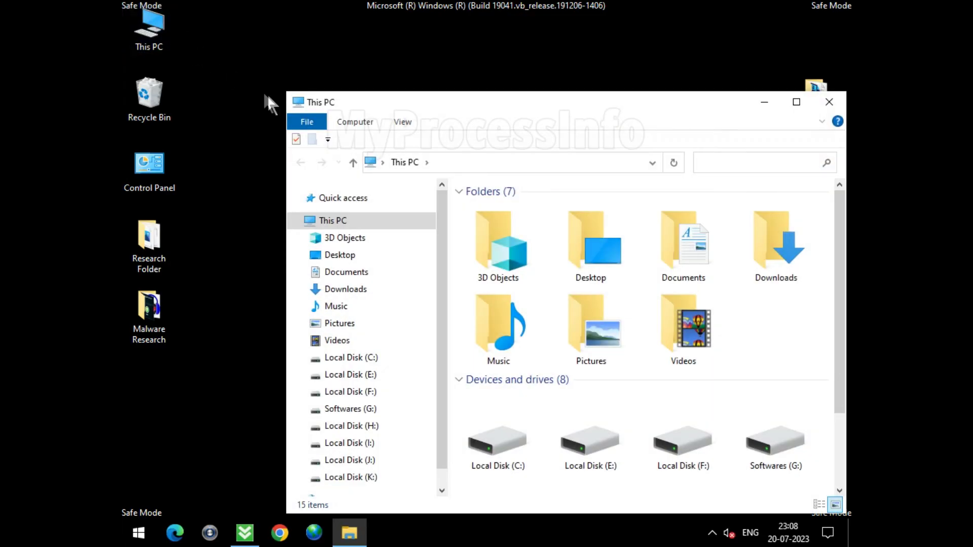
click(382, 355)
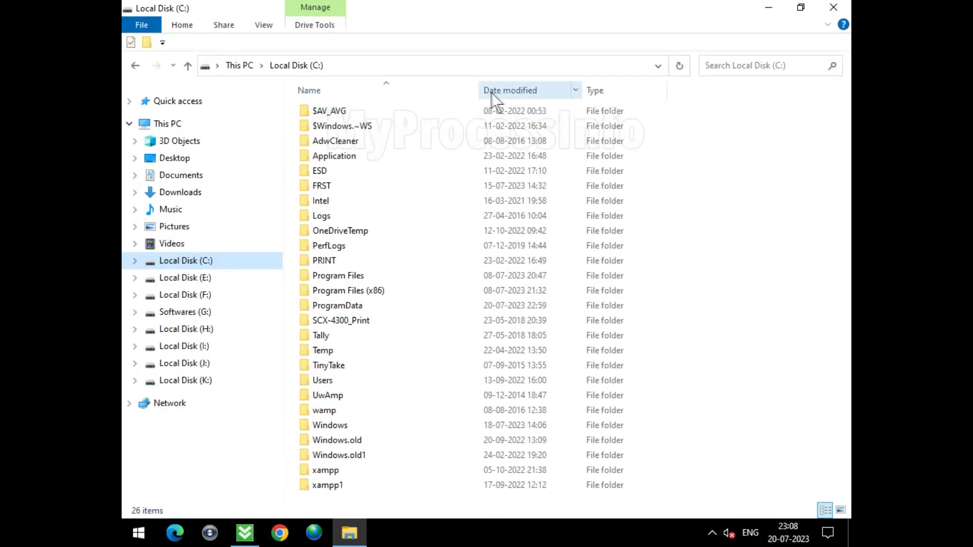
click(369, 305)
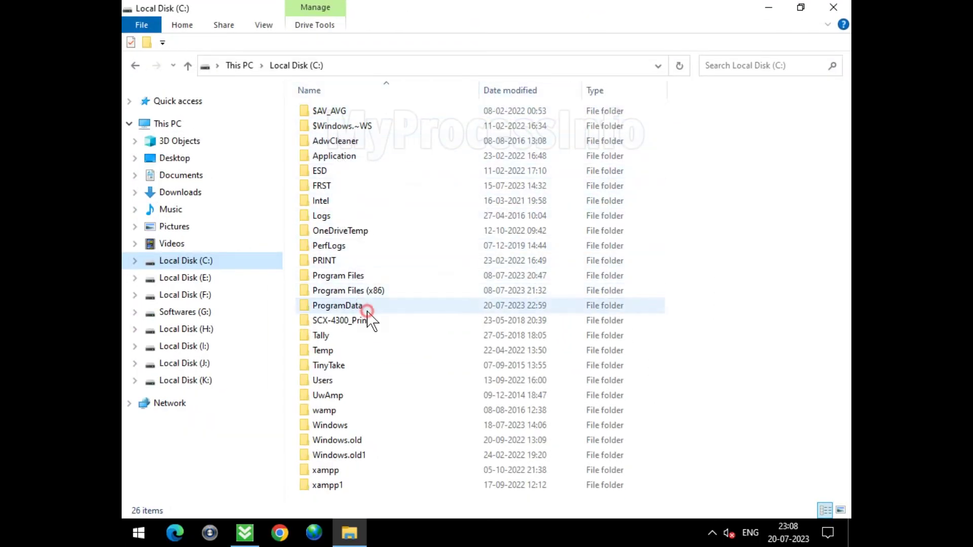
double_click(435, 305)
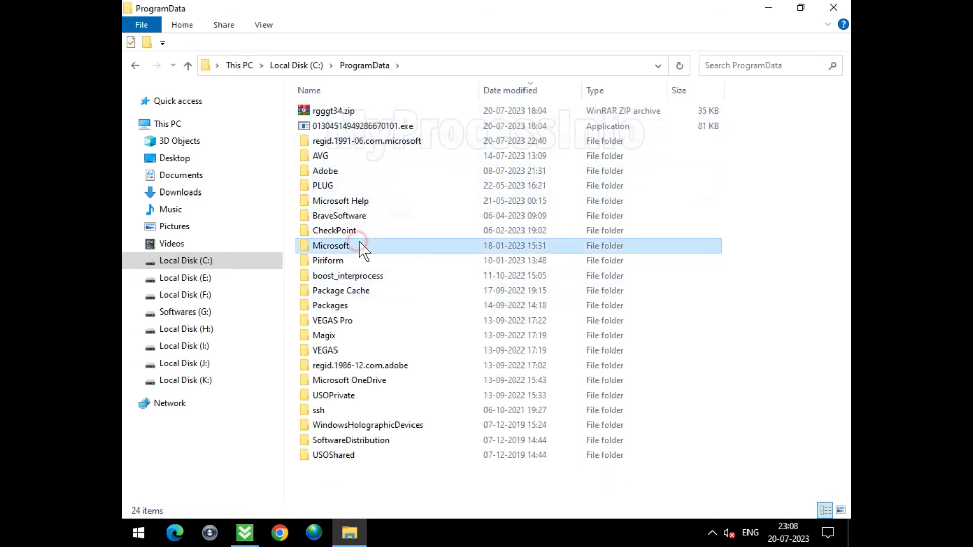
Open the Windows Defender folder inside ProgramData\Microsoft.
double_click(419, 242)
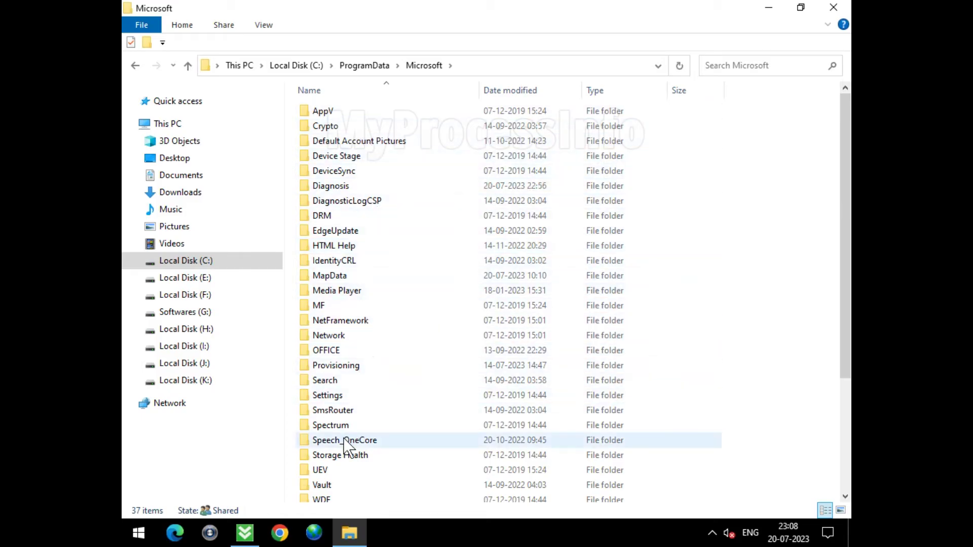
scroll(345, 439, down, 2)
click(404, 406)
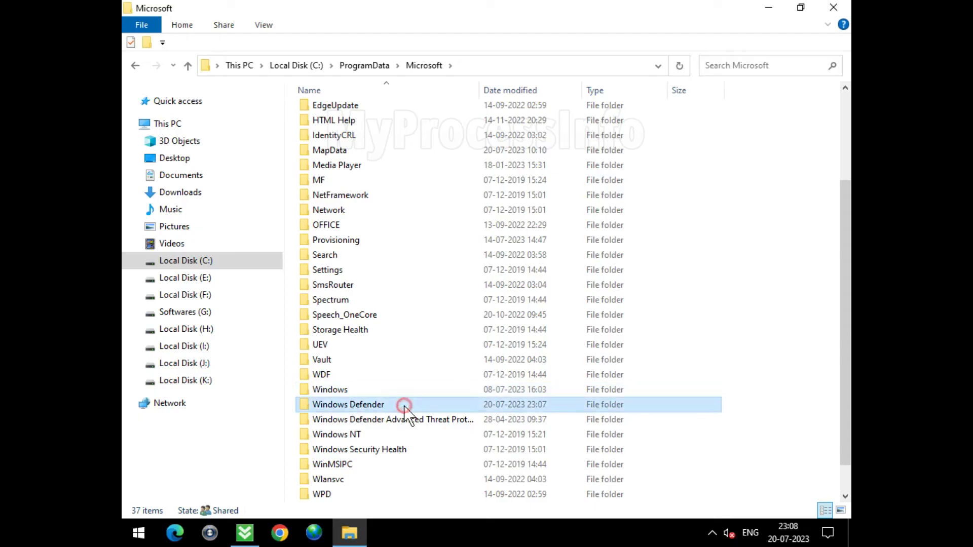
double_click(459, 405)
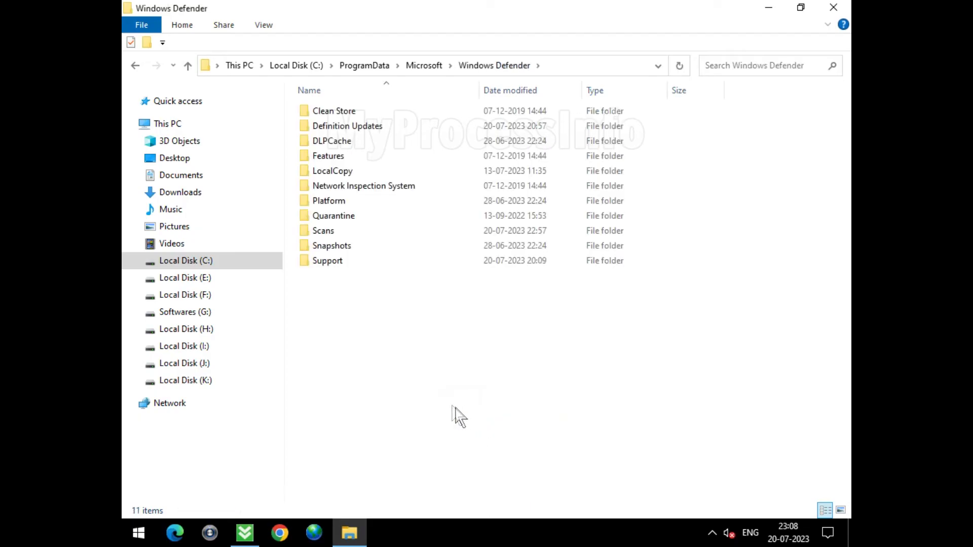
Delete the Quarantine folder from the Windows Defender folder.
click(357, 215)
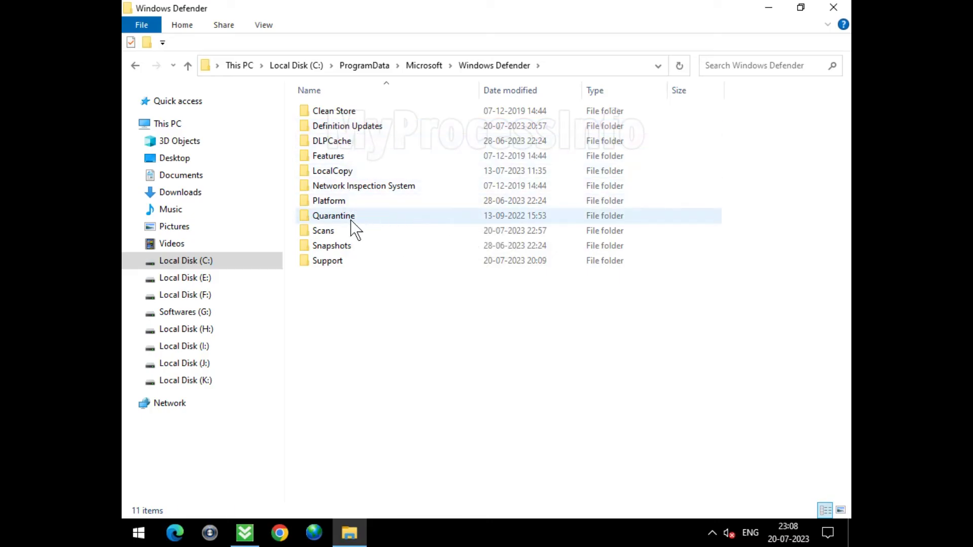
right_click(409, 219)
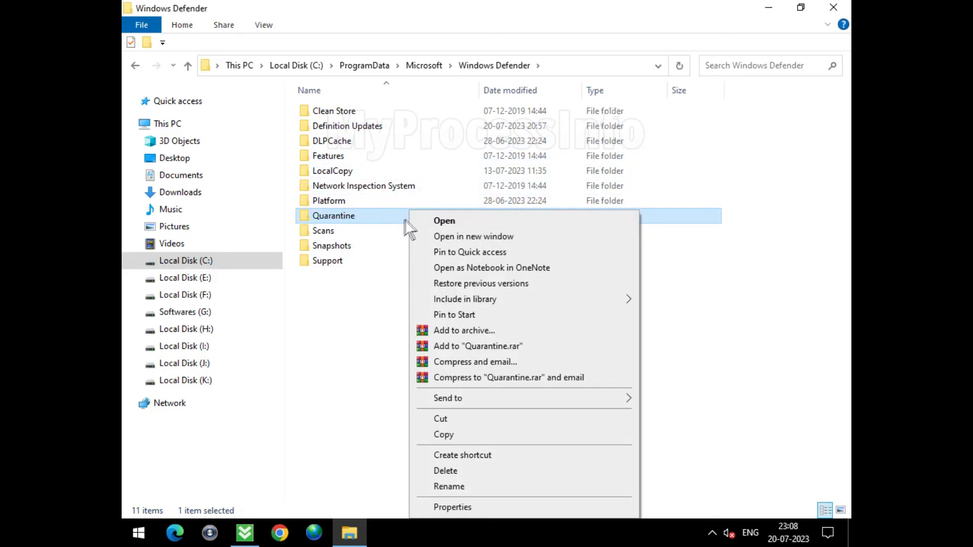
click(457, 466)
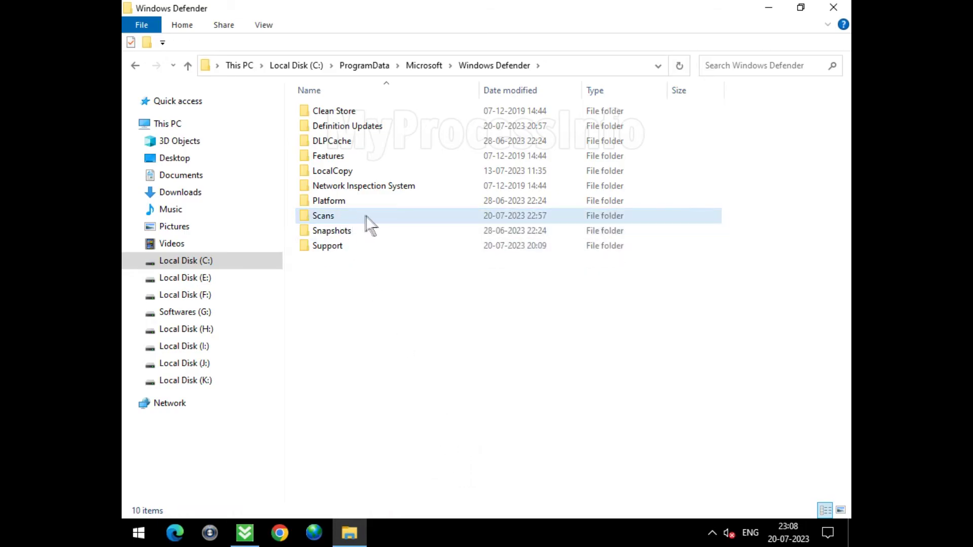
Open the History folder inside Windows Defender\Scans and delete its Results folder.
double_click(370, 219)
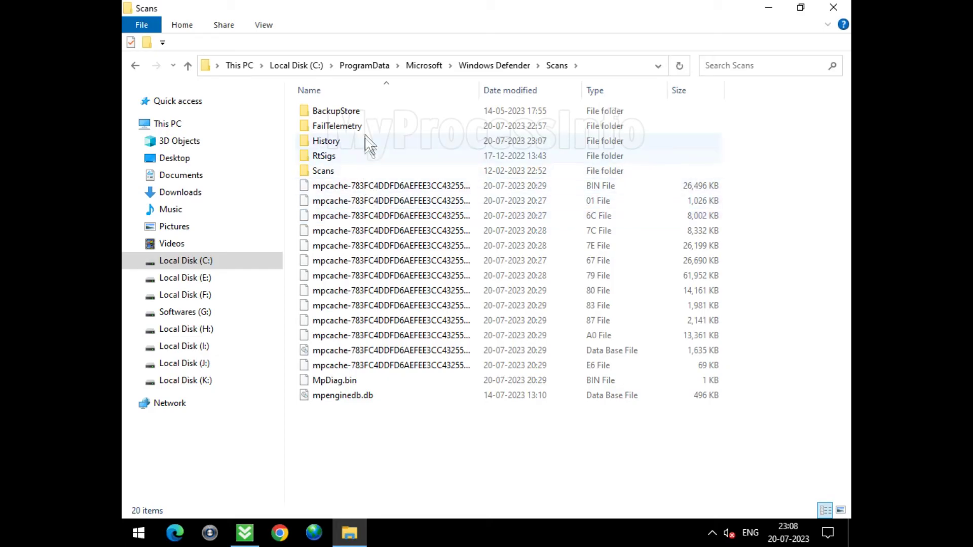
double_click(359, 142)
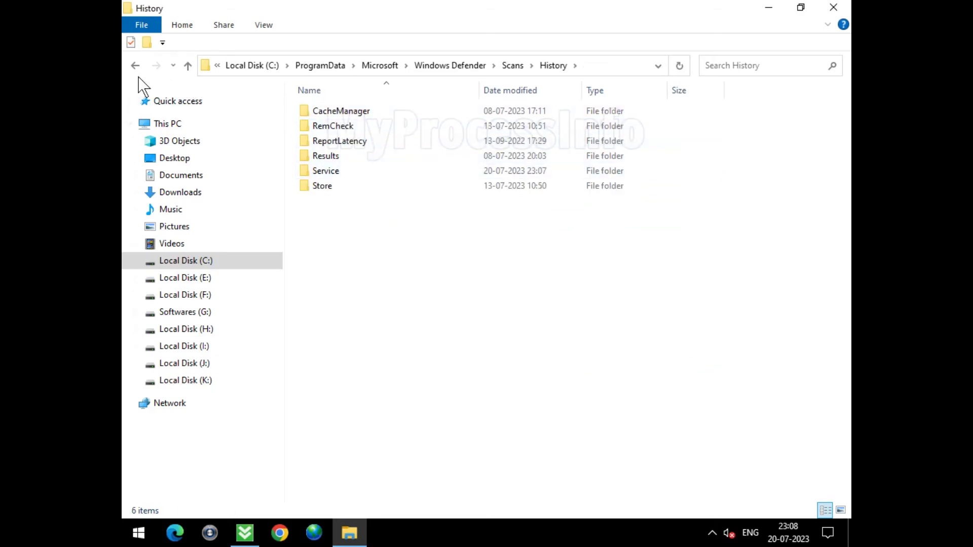
click(354, 155)
right_click(354, 156)
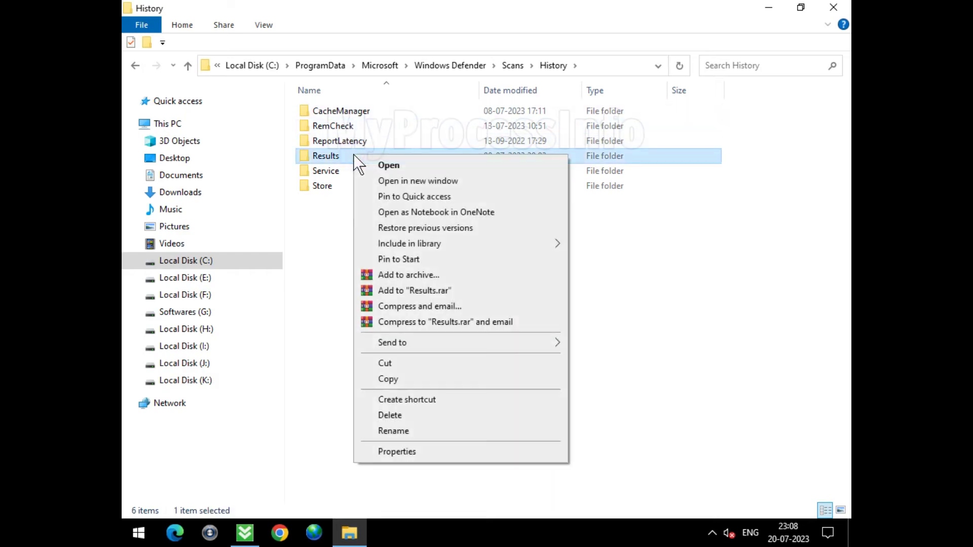
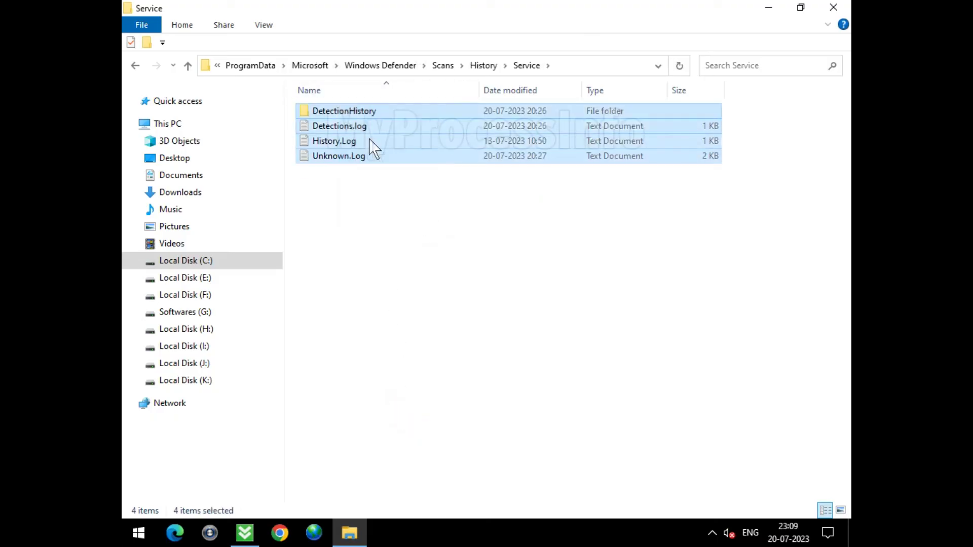
Delete the DetectionHistory folder and all log files in the History\Service folder, and close the window.
right_click(379, 150)
click(450, 333)
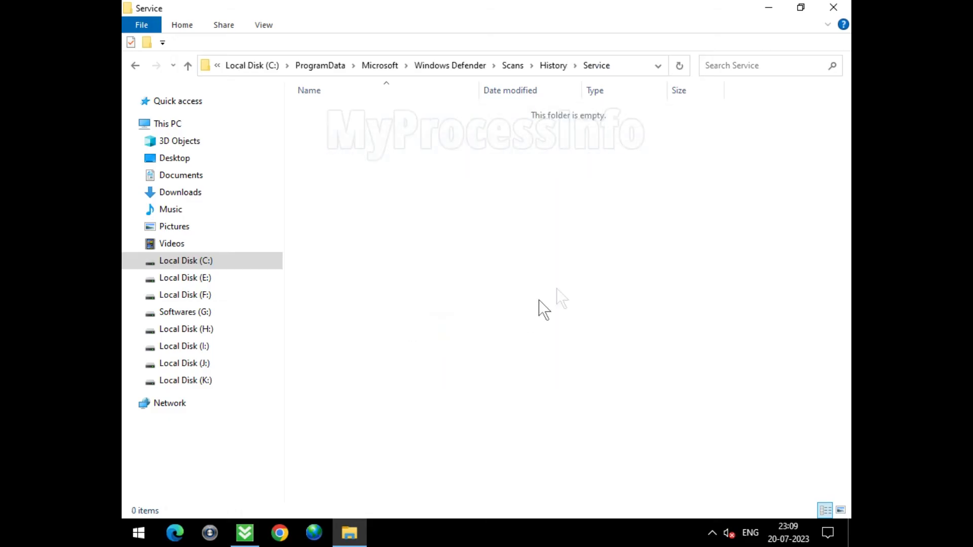
click(836, 11)
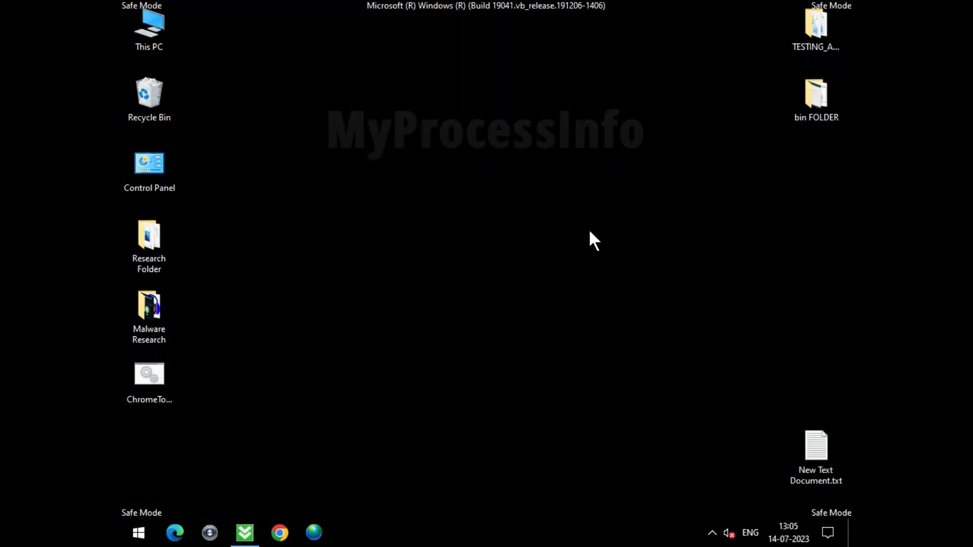
Open System Configuration by running msconfig.
key(super+r)
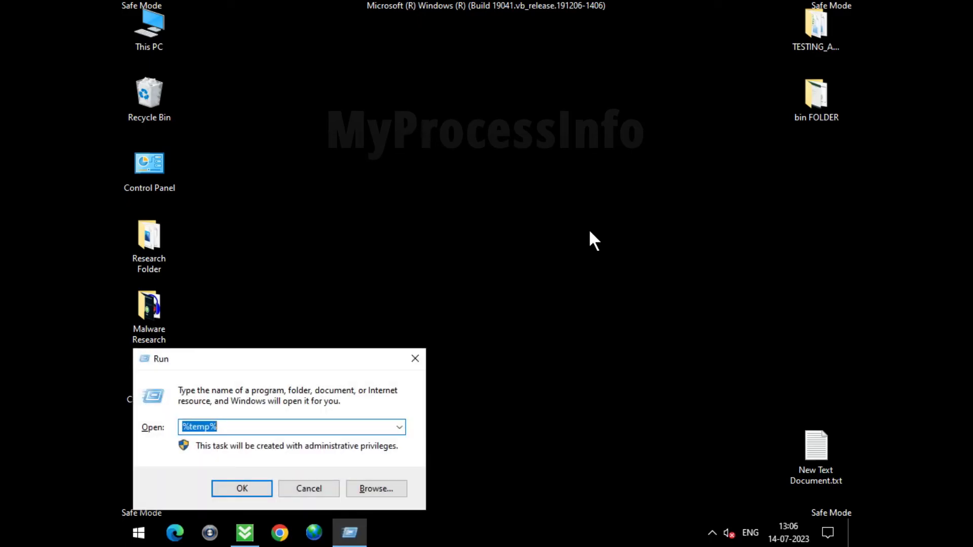
text(MS)
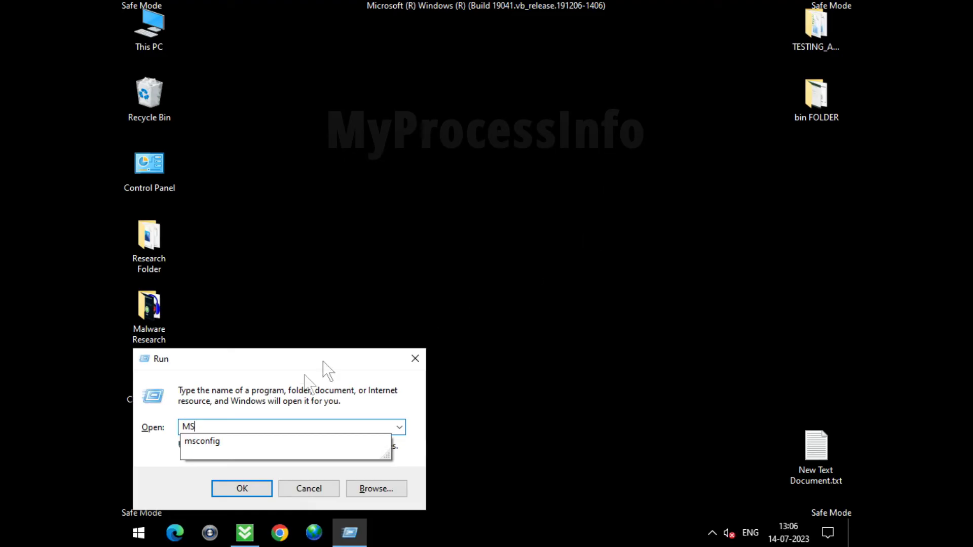
click(249, 442)
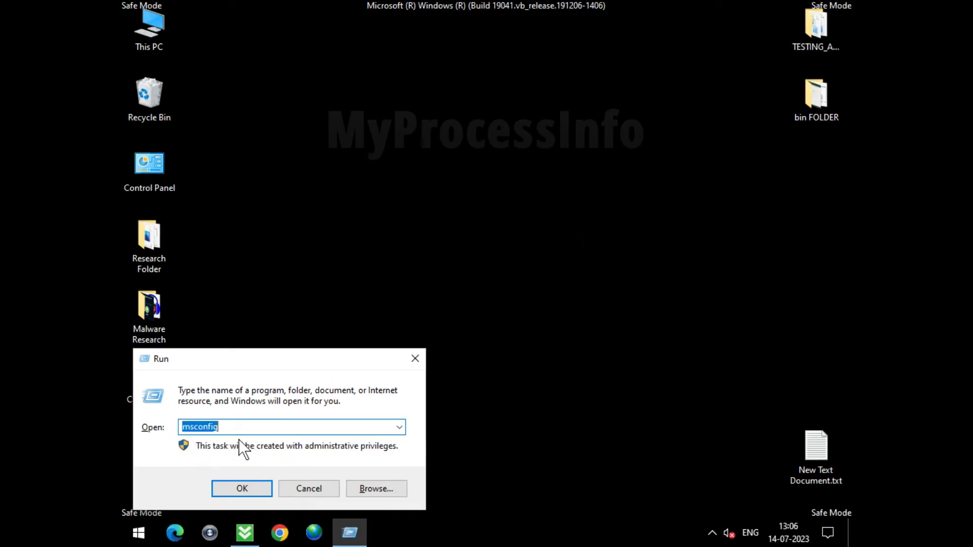
click(249, 485)
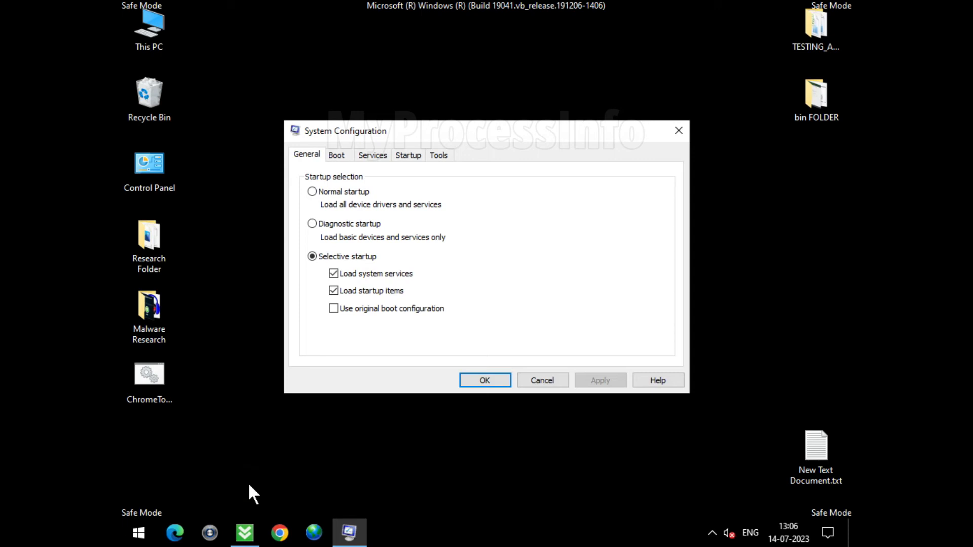
Set the startup selection to Normal startup, apply it and restart the computer.
click(313, 192)
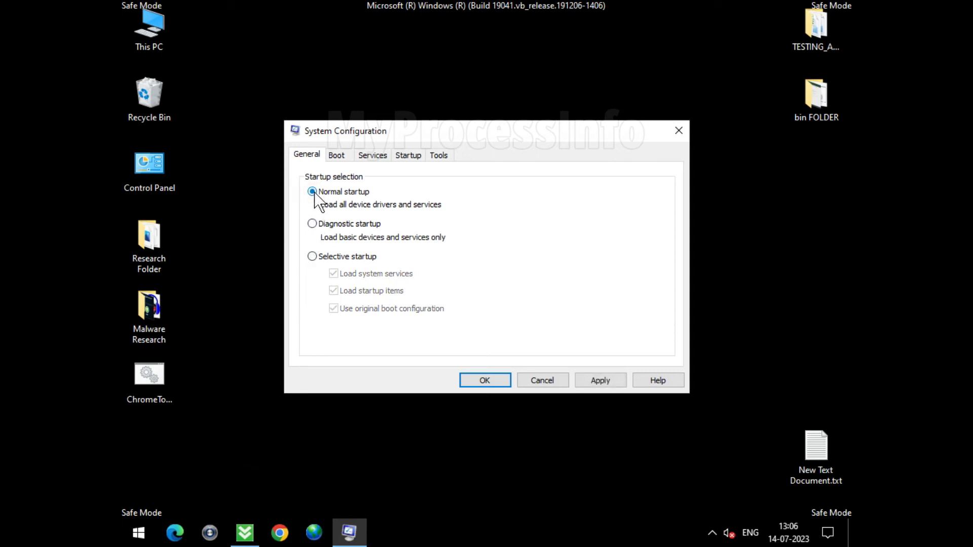
click(617, 385)
click(485, 381)
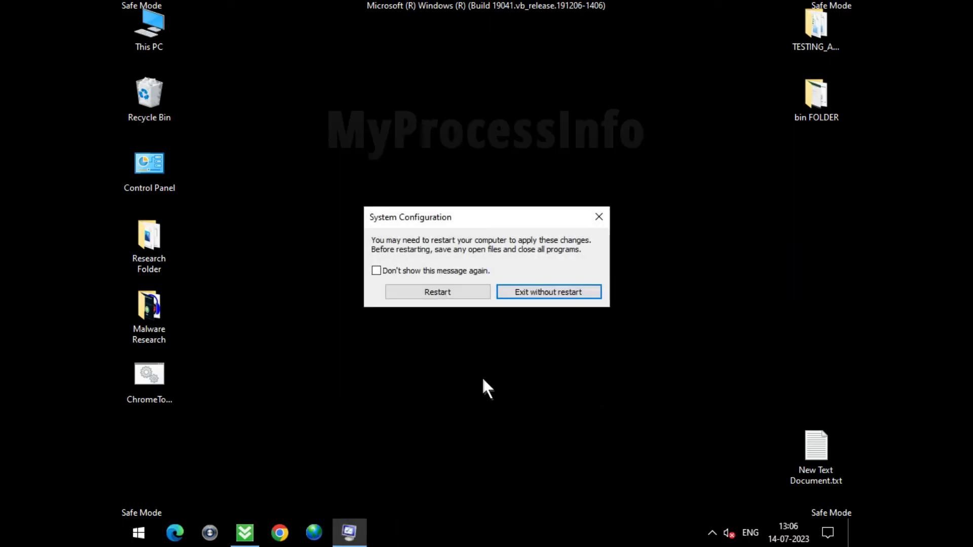
click(439, 293)
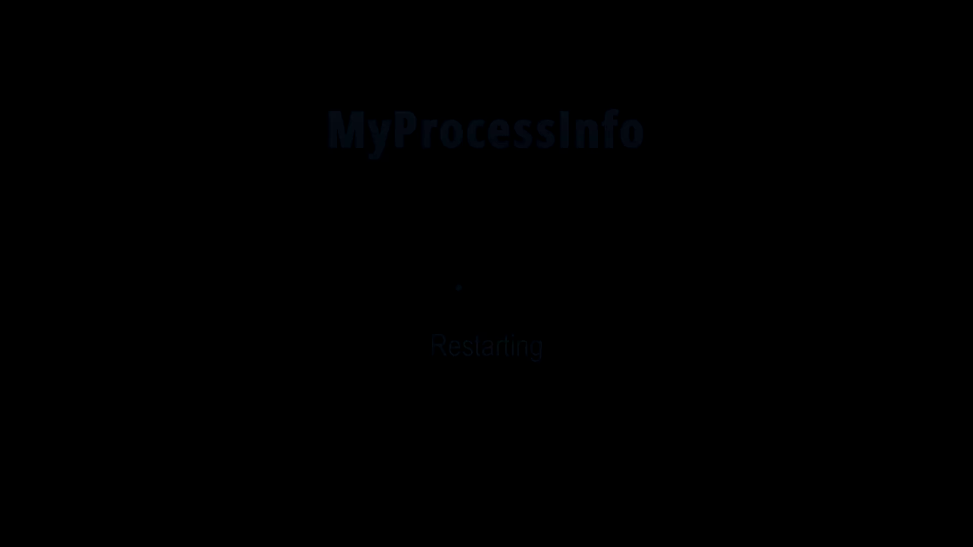